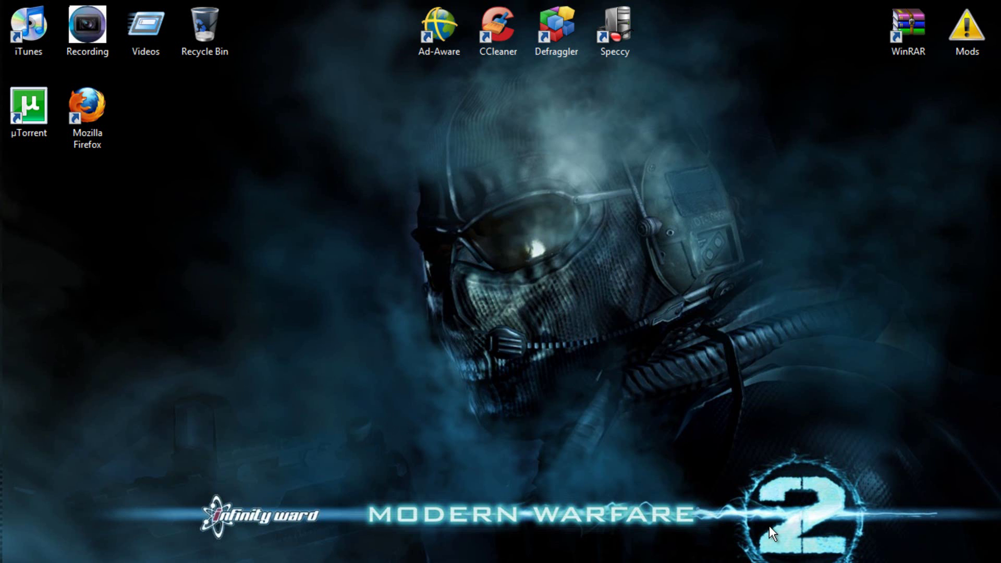
- Launch USBXTAFGUI from the Usb Xplorer folder inside the desktop's Mods folder
{"action": "double_click", "coordinate": [990, 26]}
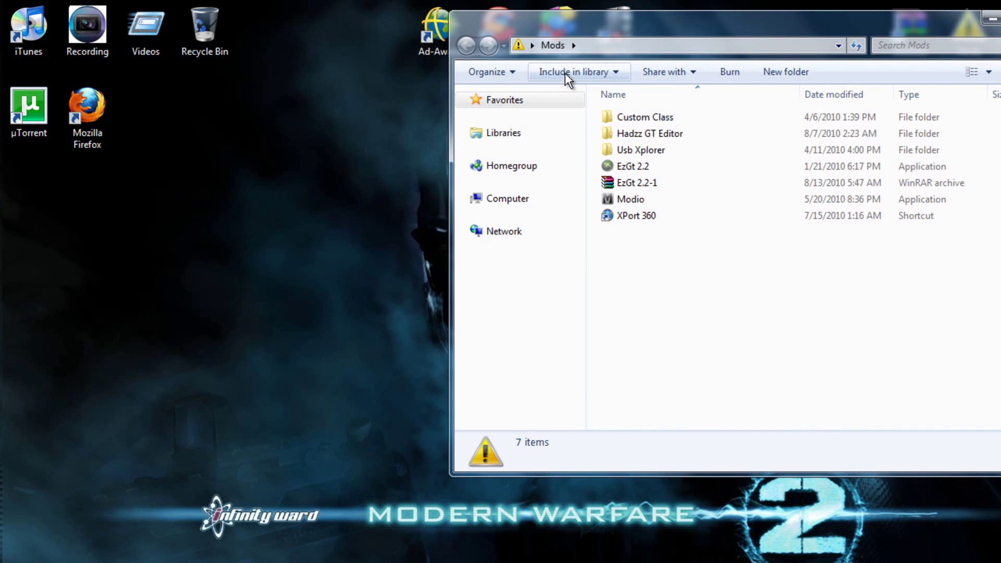
{"action": "double_click", "coordinate": [634, 148]}
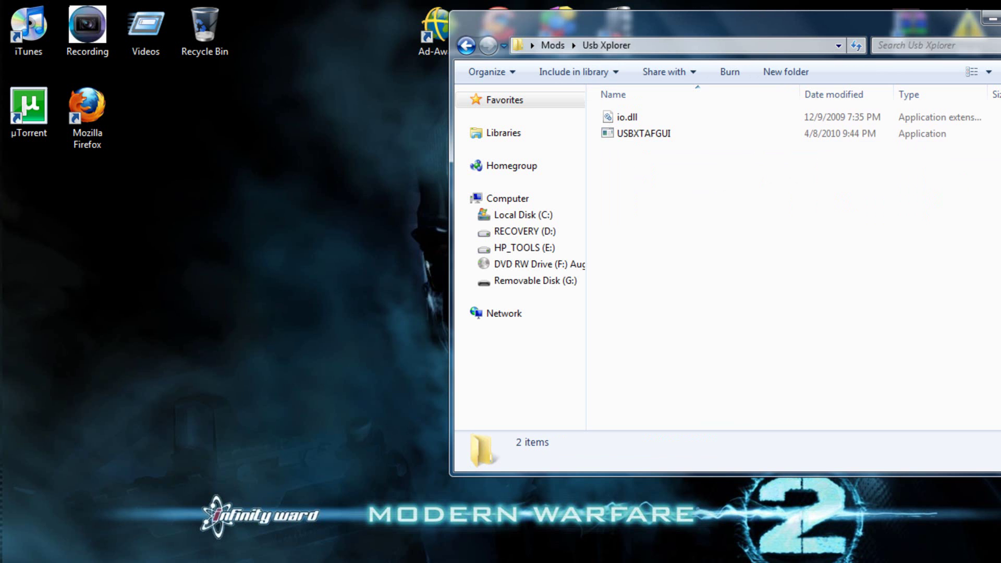
{"action": "double_click", "coordinate": [802, 134]}
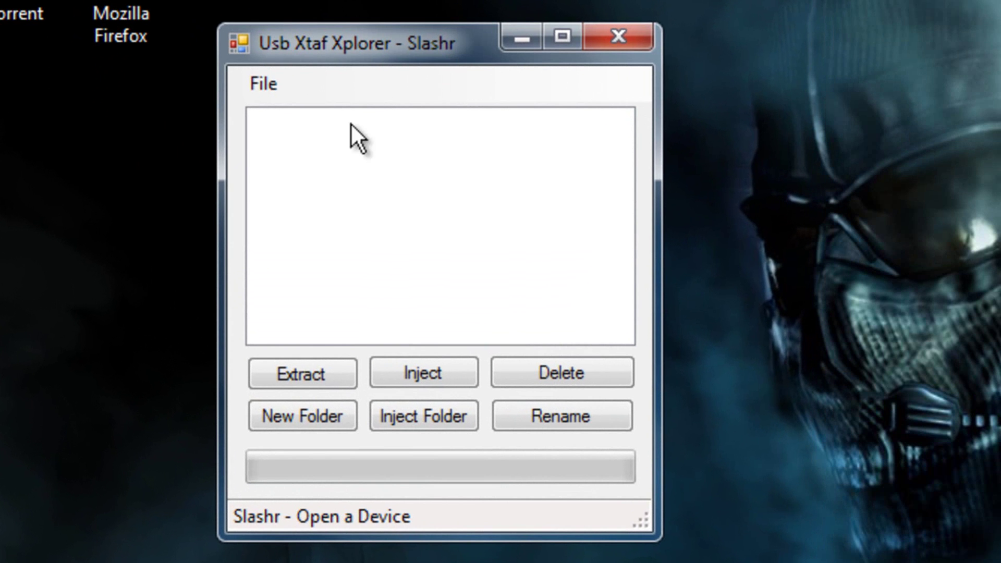
- Open the USB device in Usb Xtaf Xplorer and browse the first profile's folders down to its profile file
{"action": "left_click", "coordinate": [274, 90]}
{"action": "left_click", "coordinate": [292, 119]}
{"action": "double_click", "coordinate": [306, 129]}
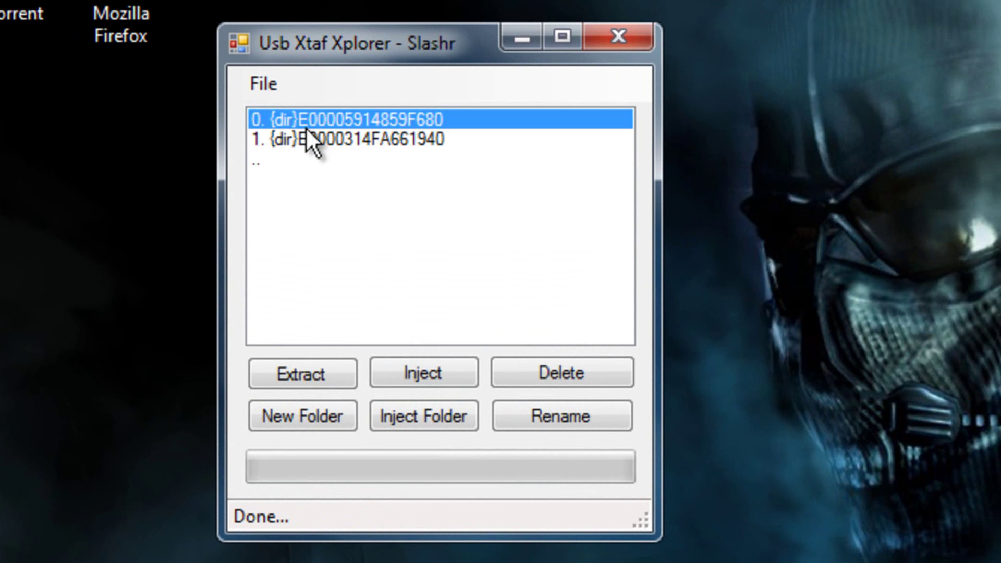
{"action": "double_click", "coordinate": [306, 128]}
{"action": "double_click", "coordinate": [307, 128]}
{"action": "double_click", "coordinate": [308, 128]}
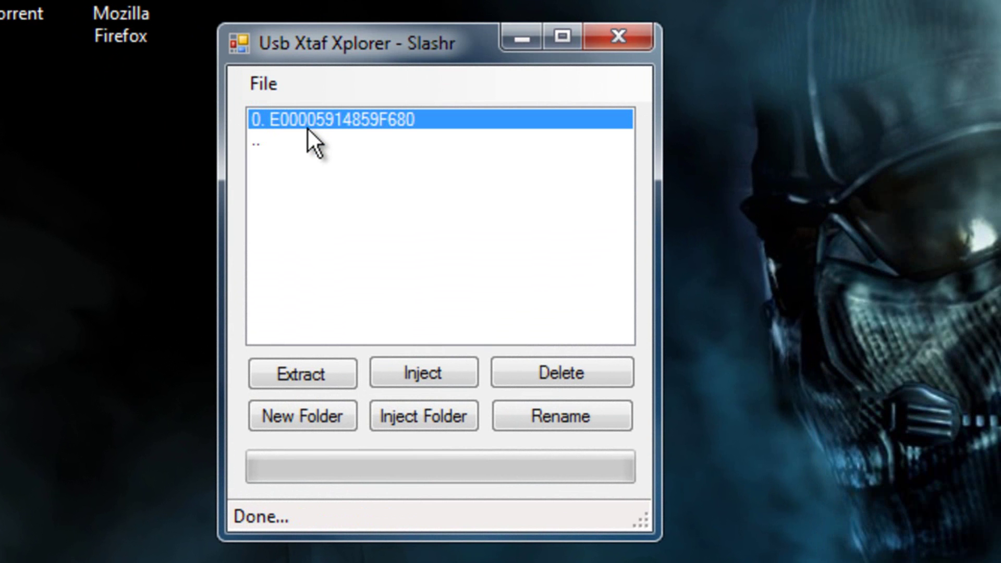
- Extract the profile file to the Desktop under its default name and minimize the Usb Xtaf Xplorer window
{"action": "left_click", "coordinate": [322, 374]}
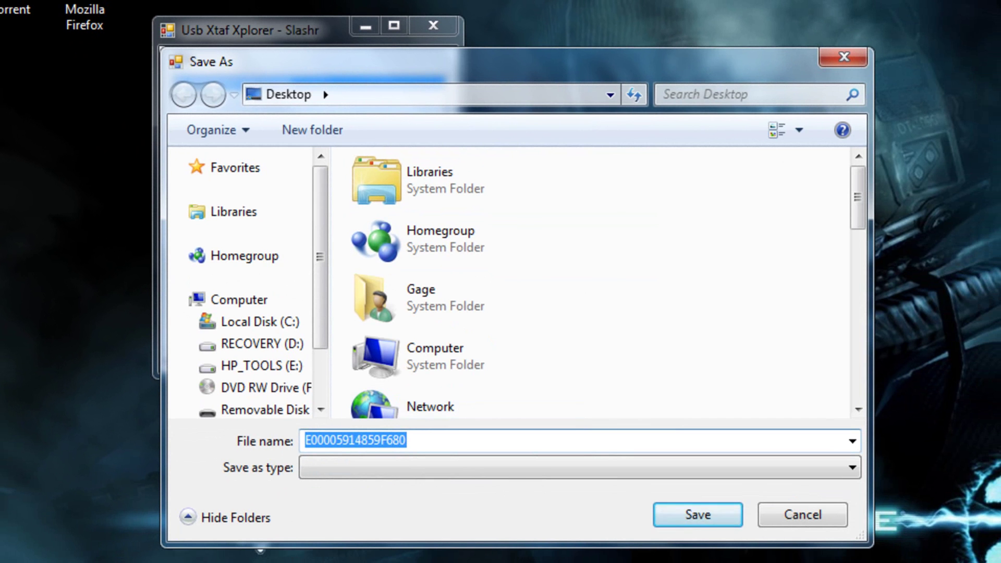
{"action": "left_click", "coordinate": [717, 509]}
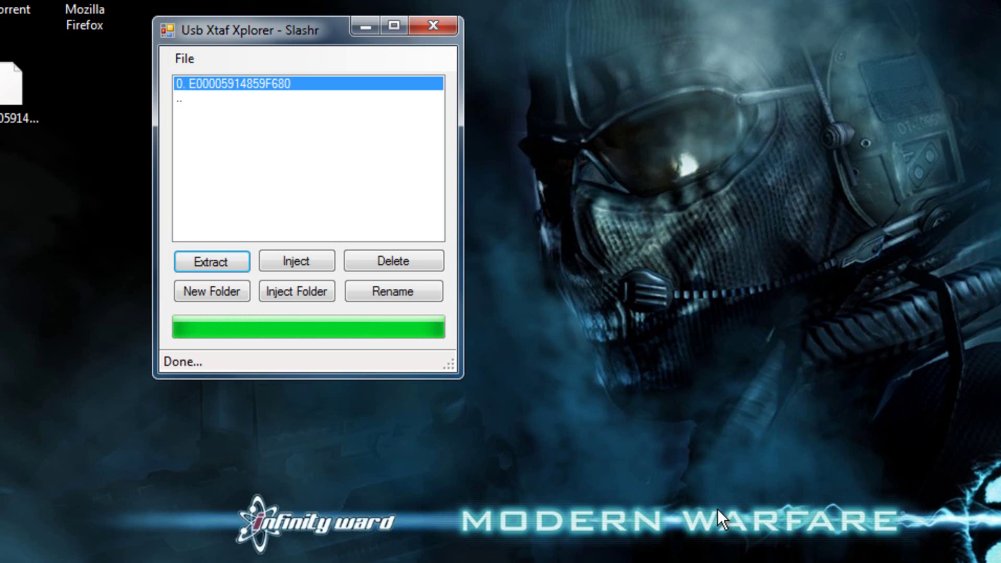
{"action": "left_click", "coordinate": [365, 26]}
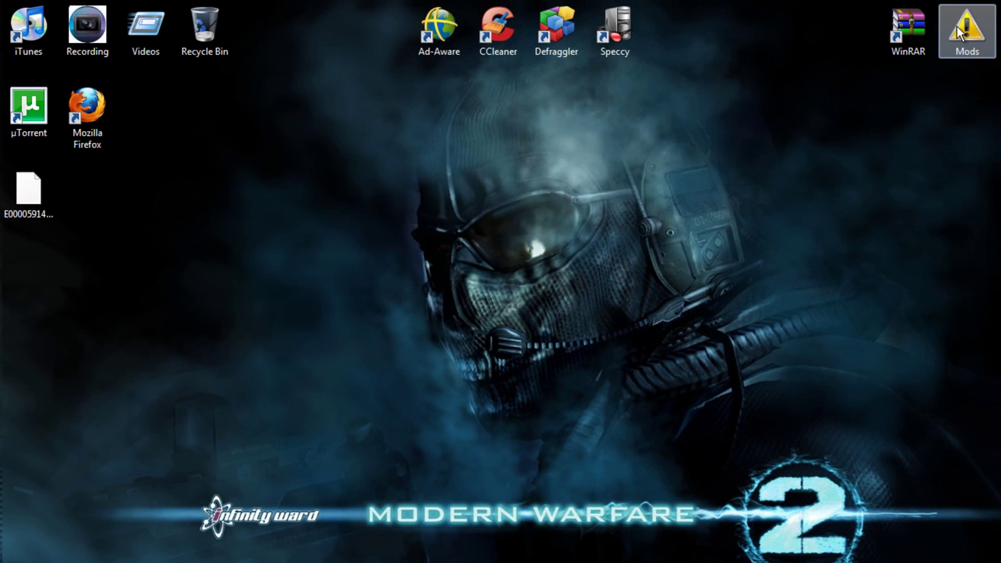
- Run EzGt 2.2.exe from the EzGt 2.2-1 archive in the Mods folder, then clear away the archive and folder windows
{"action": "double_click", "coordinate": [957, 26]}
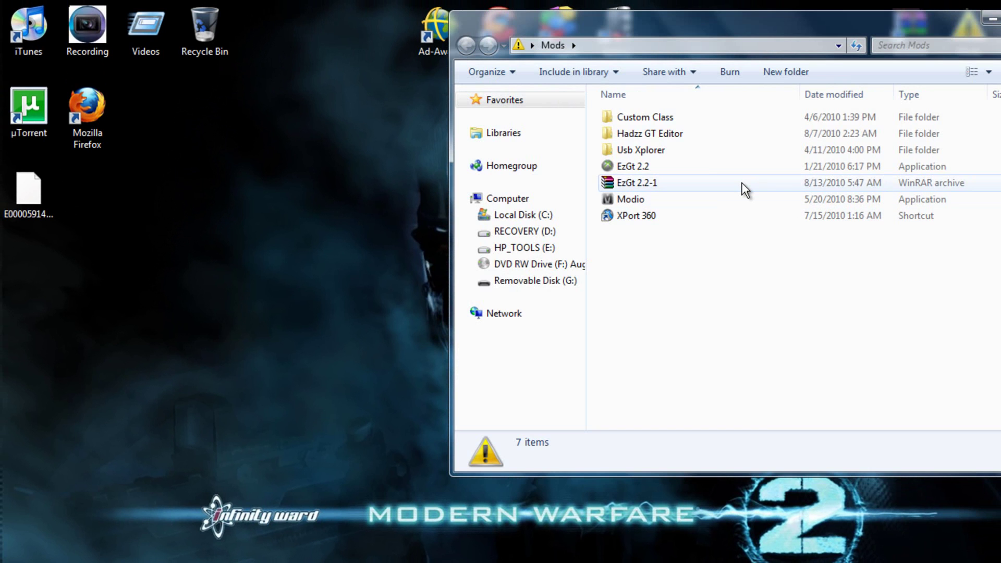
{"action": "mouse_move", "coordinate": [746, 189]}
{"action": "left_click", "coordinate": [736, 185]}
{"action": "double_click", "coordinate": [712, 177]}
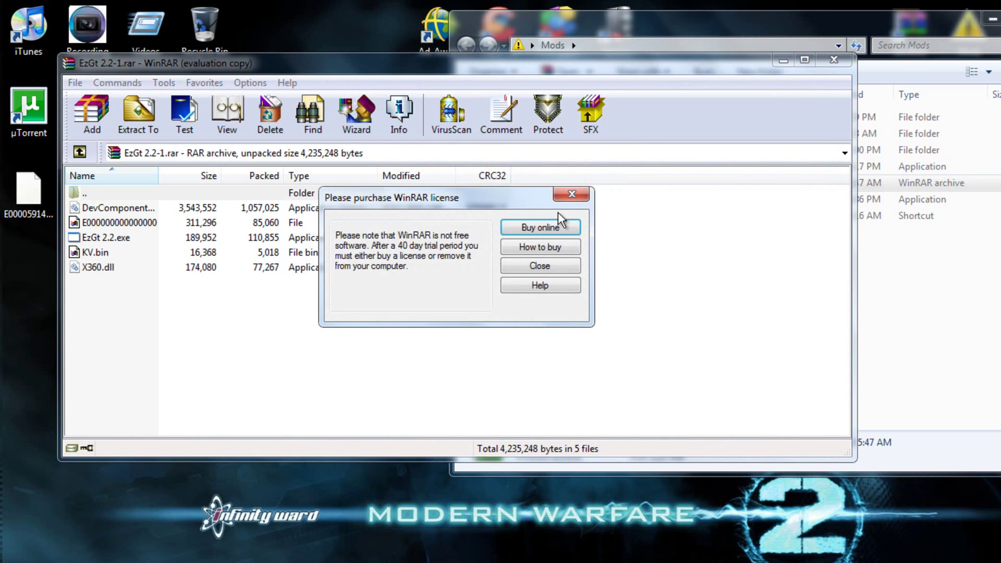
{"action": "left_click", "coordinate": [572, 195]}
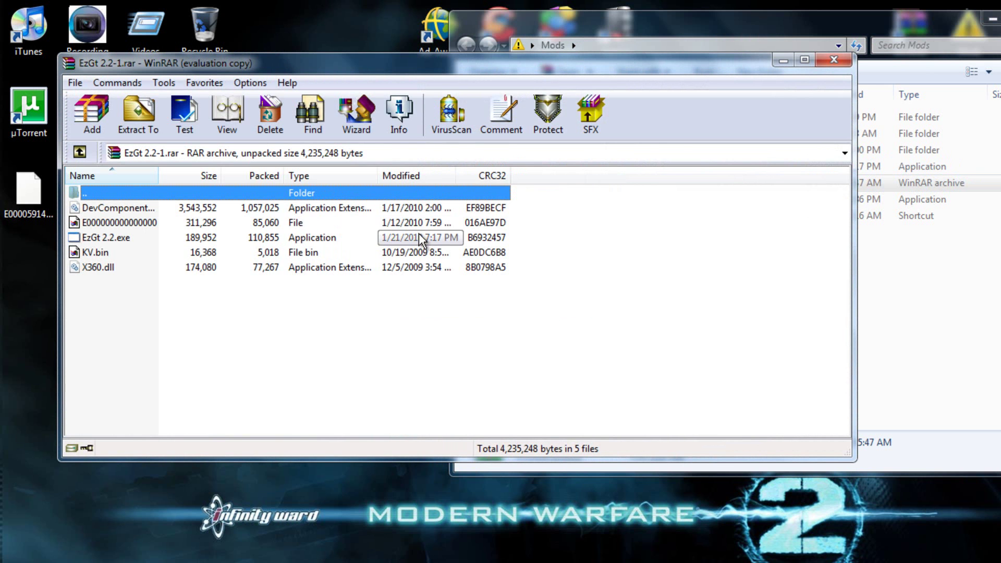
{"action": "left_click", "coordinate": [420, 235]}
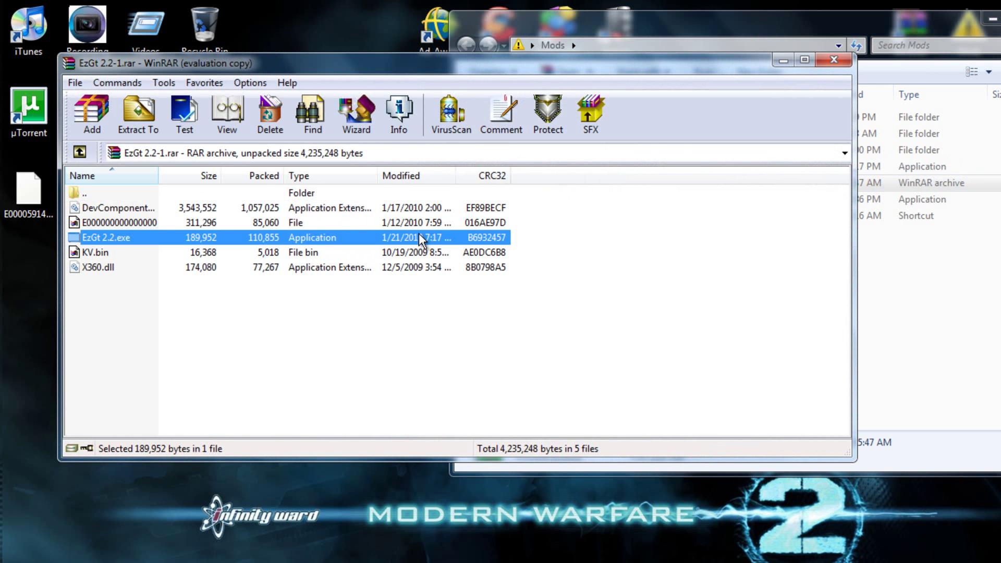
{"action": "left_click", "coordinate": [834, 59]}
{"action": "left_click", "coordinate": [991, 19]}
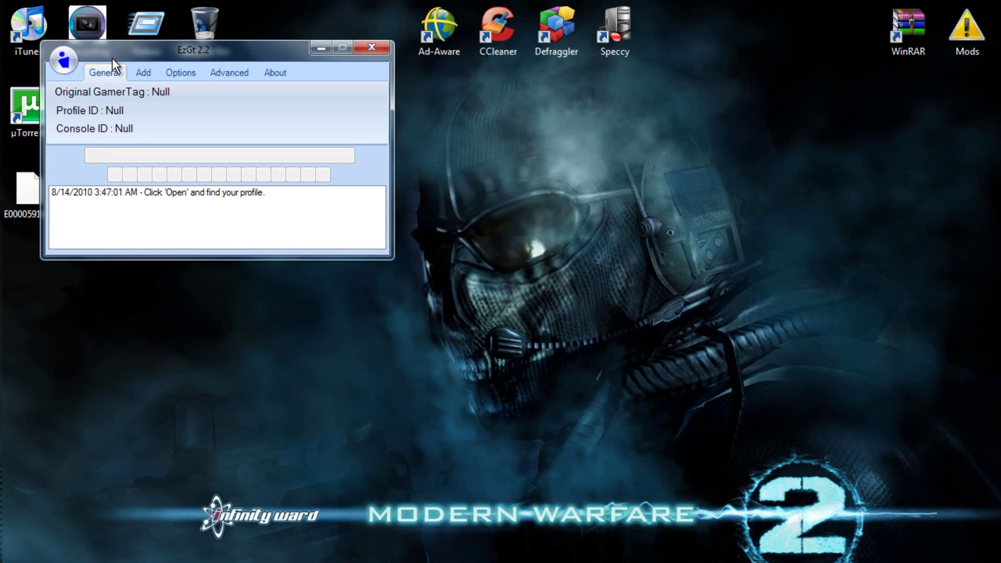
- Load the extracted profile file from the Desktop into EzGt
{"action": "left_click_drag", "start_coordinate": [111, 58], "coordinate": [278, 161]}
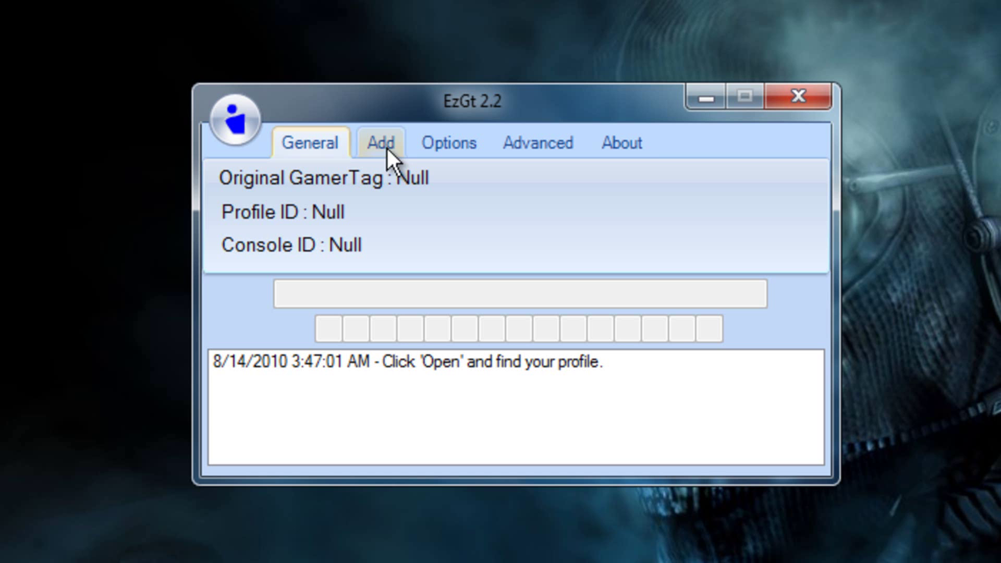
{"action": "left_click", "coordinate": [394, 133]}
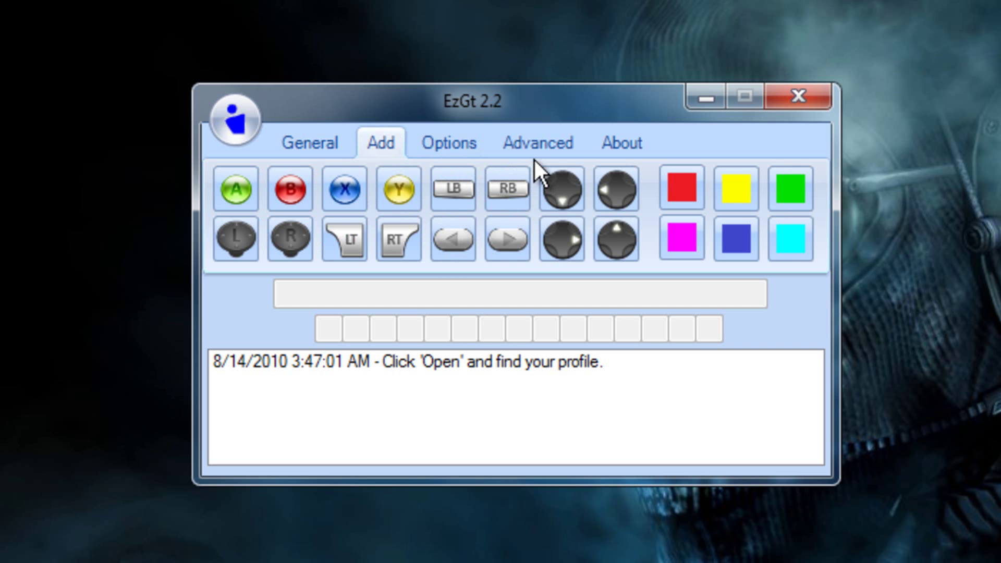
{"action": "left_click", "coordinate": [244, 113]}
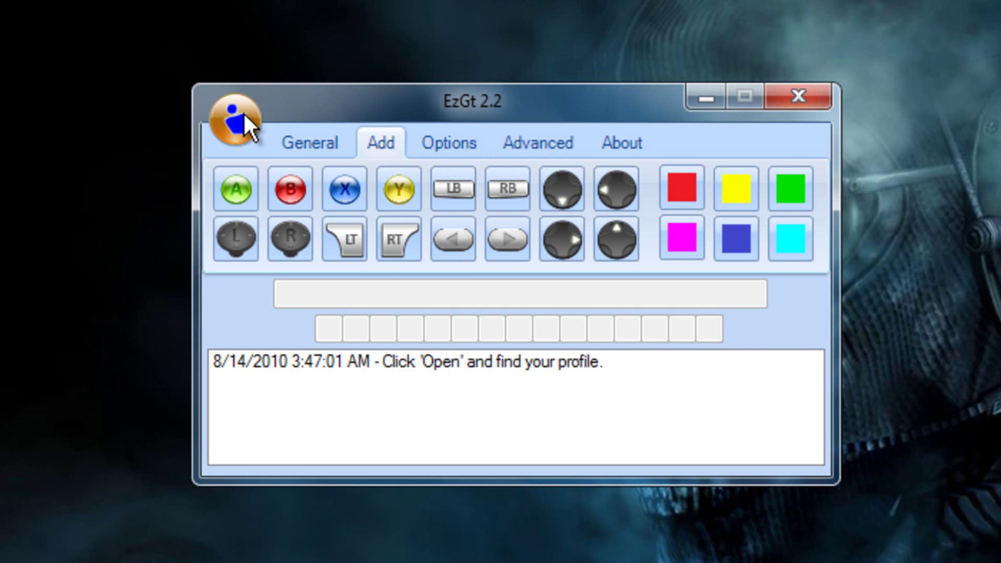
{"action": "left_click", "coordinate": [244, 152]}
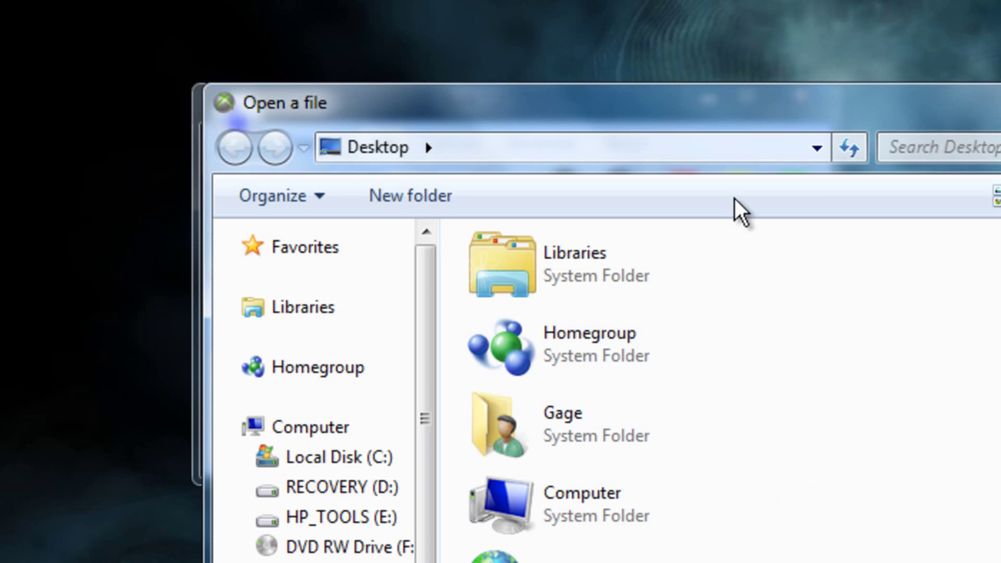
{"action": "scroll", "coordinate": [855, 334], "scroll_direction": "down", "scroll_amount": 10}
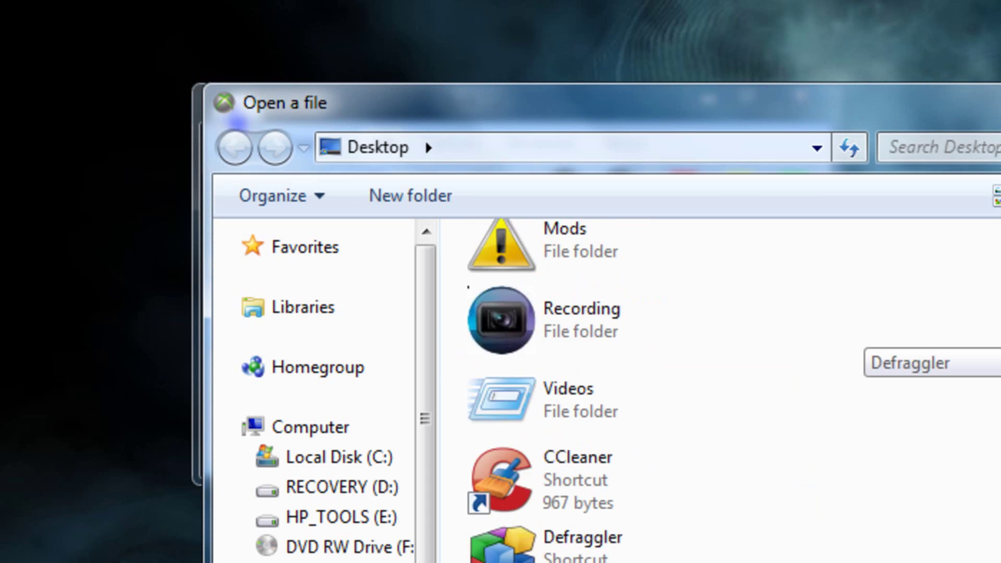
{"action": "double_click", "coordinate": [619, 454]}
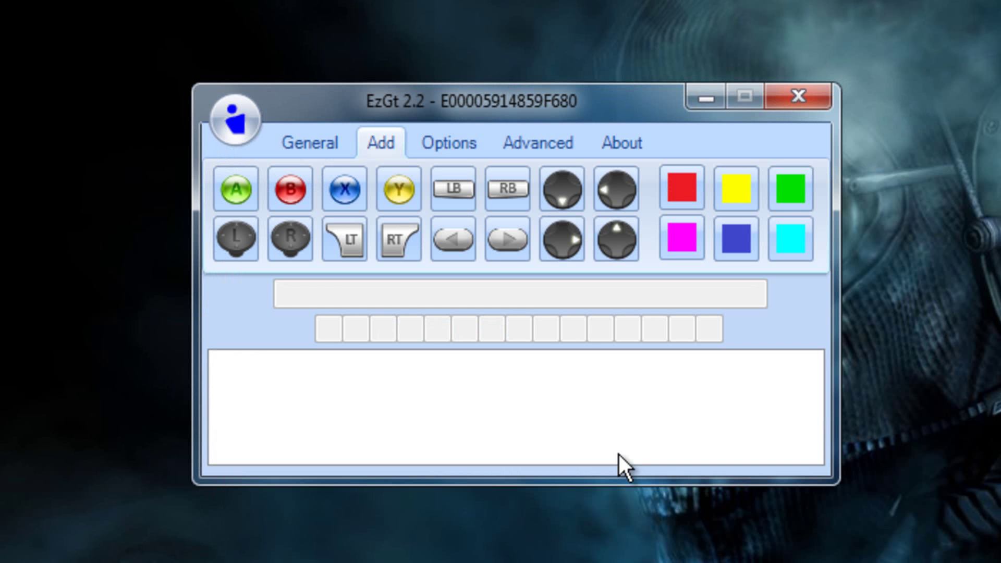
- Clear the entire existing gamertag from the profile
{"action": "double_click", "coordinate": [547, 296]}
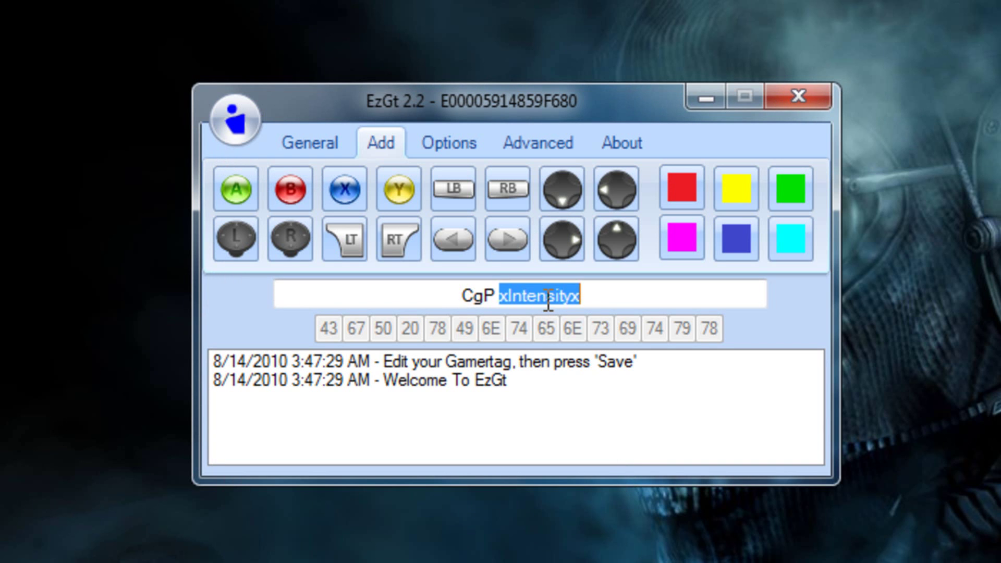
{"action": "key", "text": "BackSpace"}
{"action": "key", "text": "BackSpace"}
{"action": "key", "text": "BackSpace"}
{"action": "key", "text": "BackSpace"}
{"action": "key", "text": "BackSpace"}
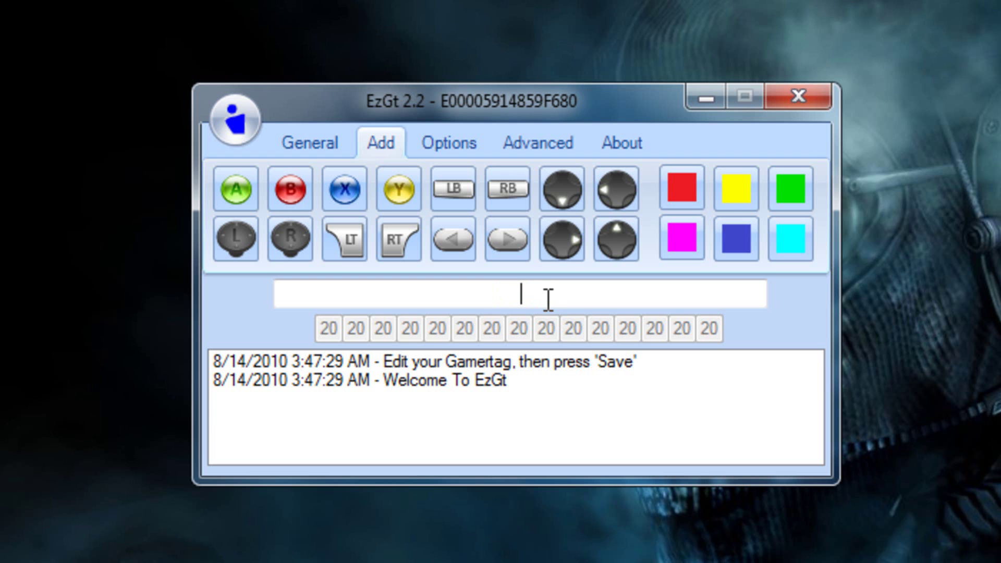
- Begin the gamertag with hex 0d and a space, followed by the red colour code and the text "OMG!"
{"action": "left_click", "coordinate": [559, 147]}
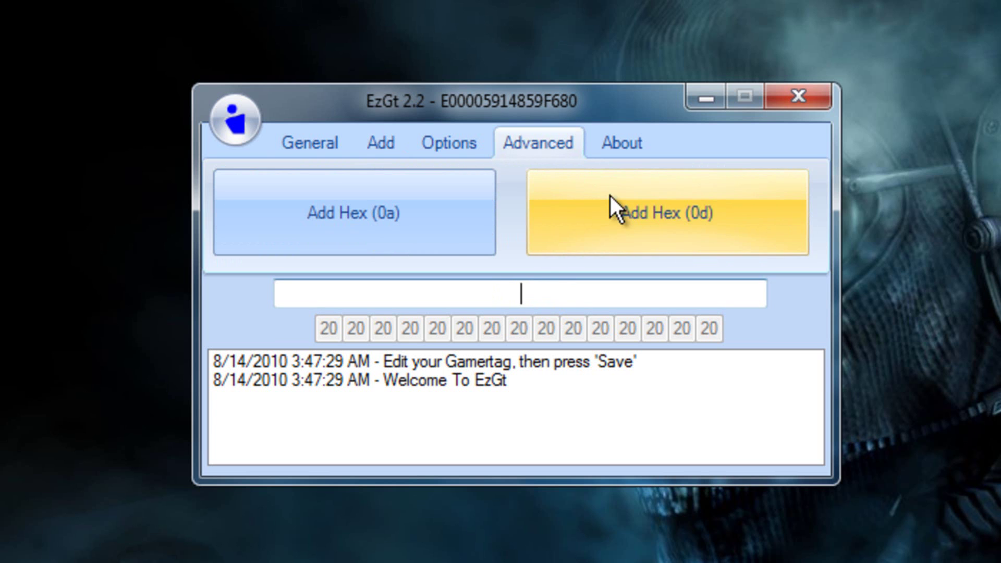
{"action": "left_click", "coordinate": [708, 221]}
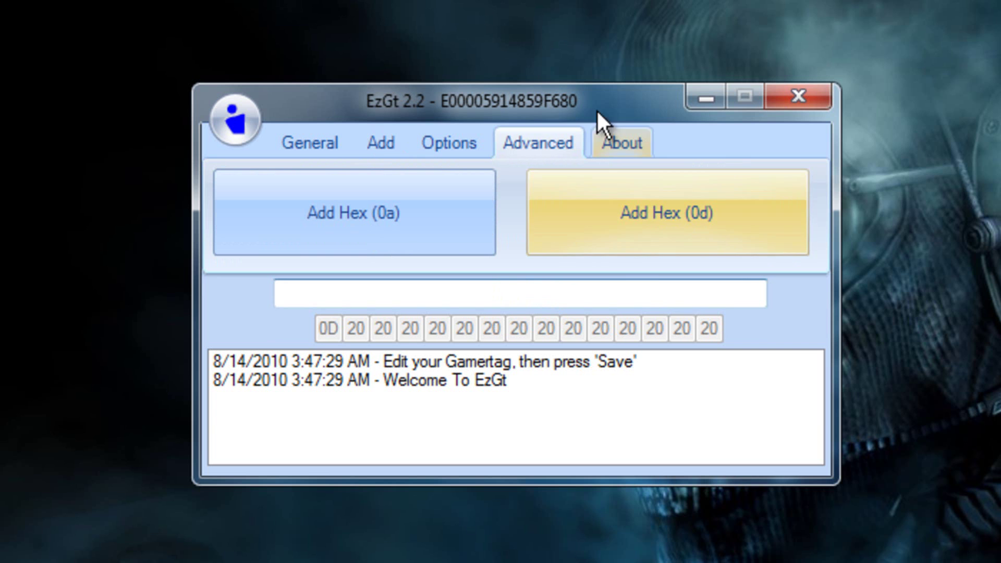
{"action": "left_click", "coordinate": [383, 140]}
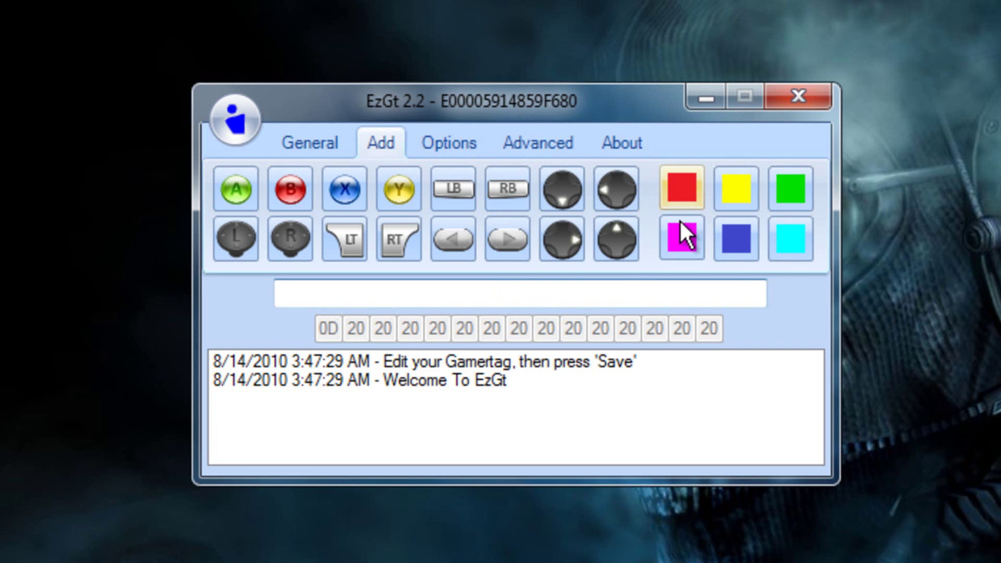
{"action": "left_click", "coordinate": [684, 186]}
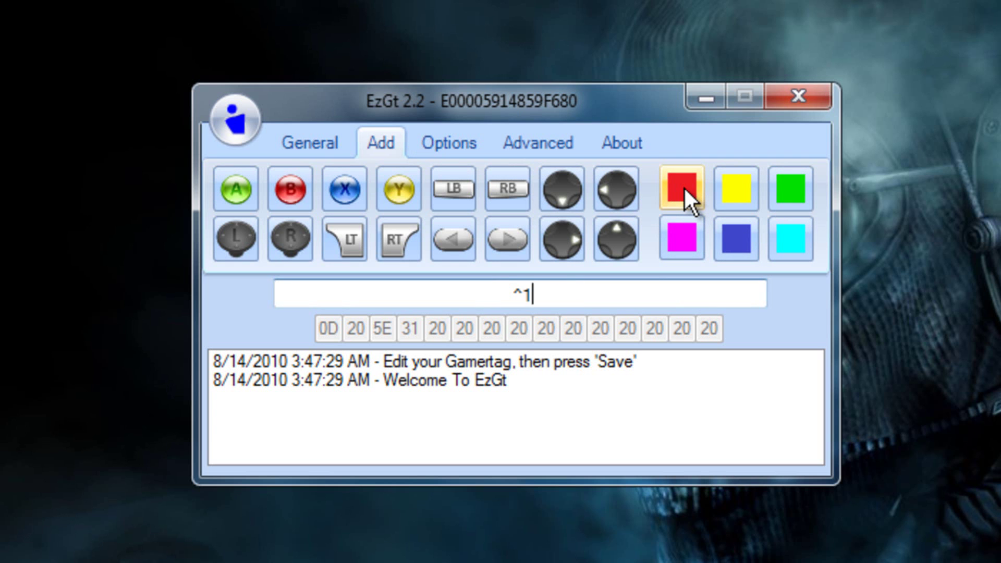
{"action": "type", "text": "OM"}
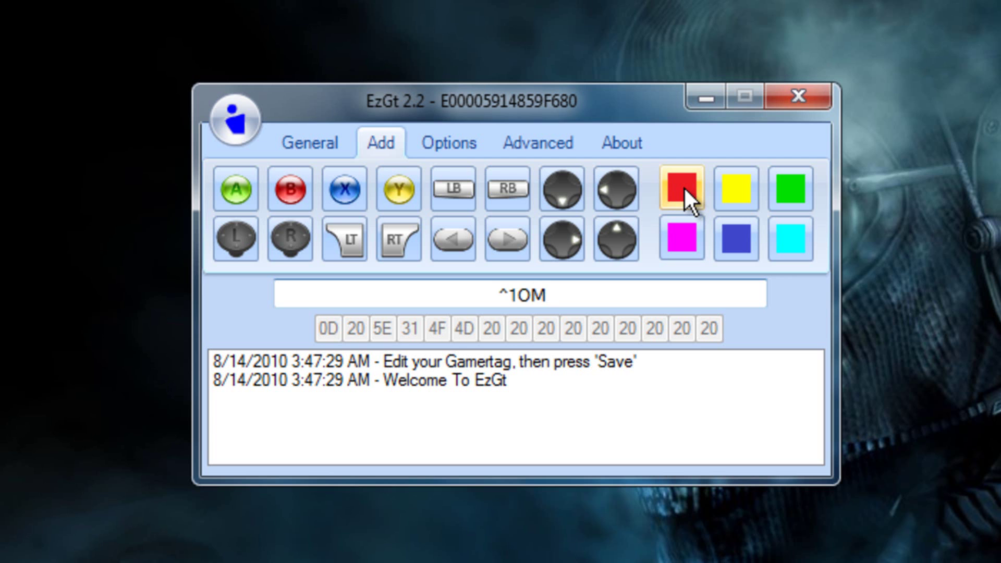
{"action": "type", "text": "G"}
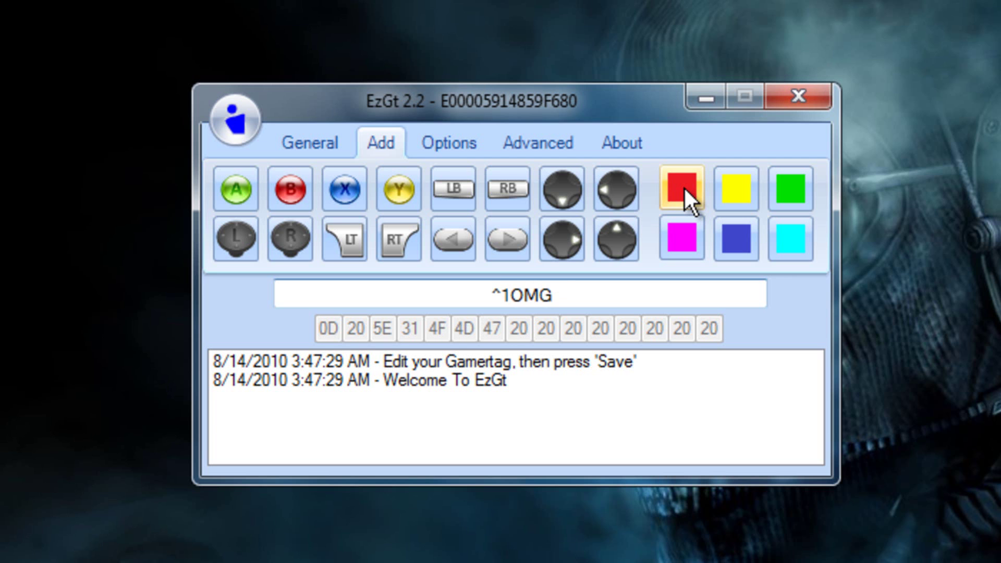
{"action": "type", "text": "!"}
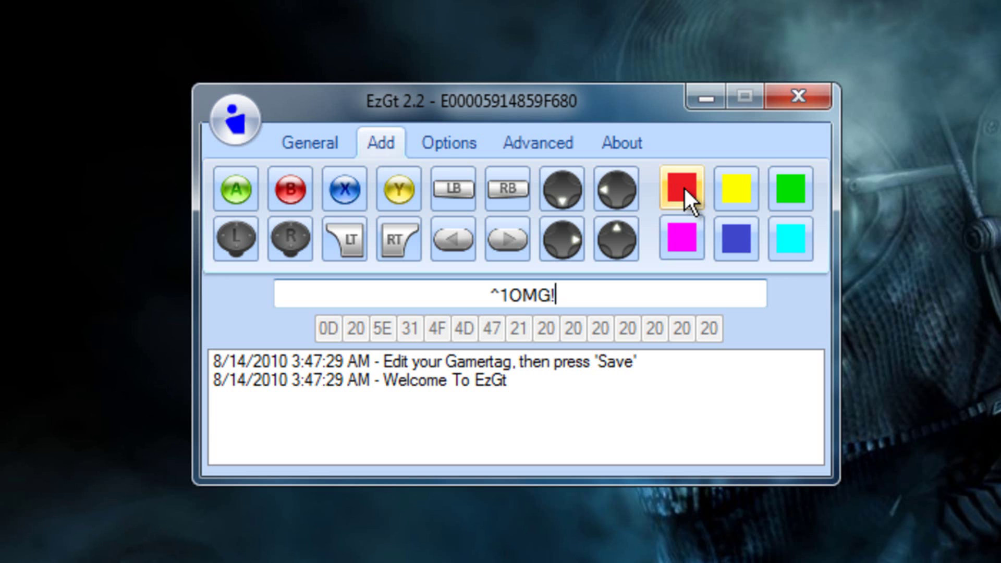
- Append another hex 0d, the yellow colour code and a second "OMG!" to the gamertag
{"action": "left_click", "coordinate": [525, 138]}
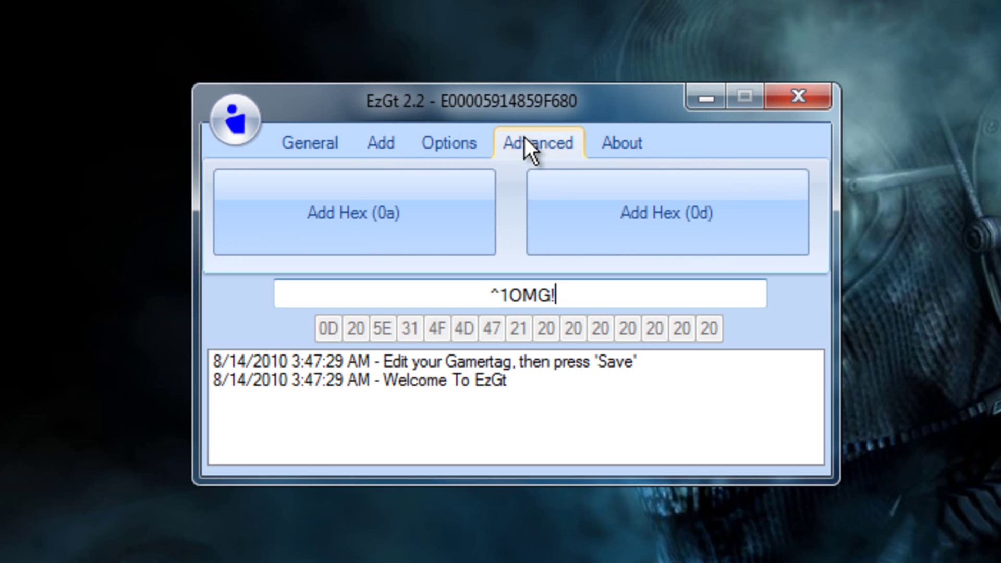
{"action": "left_click", "coordinate": [624, 212]}
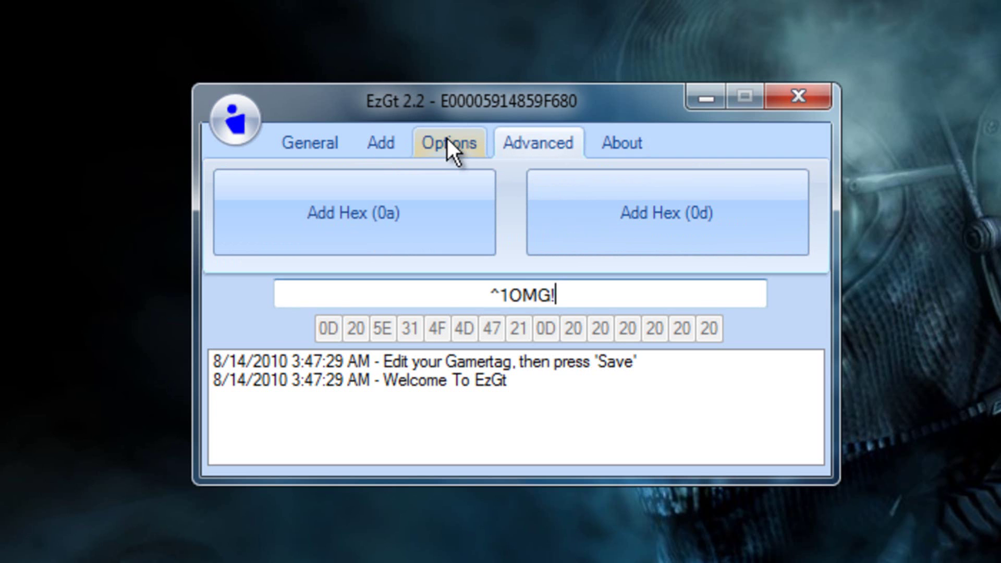
{"action": "left_click", "coordinate": [401, 144]}
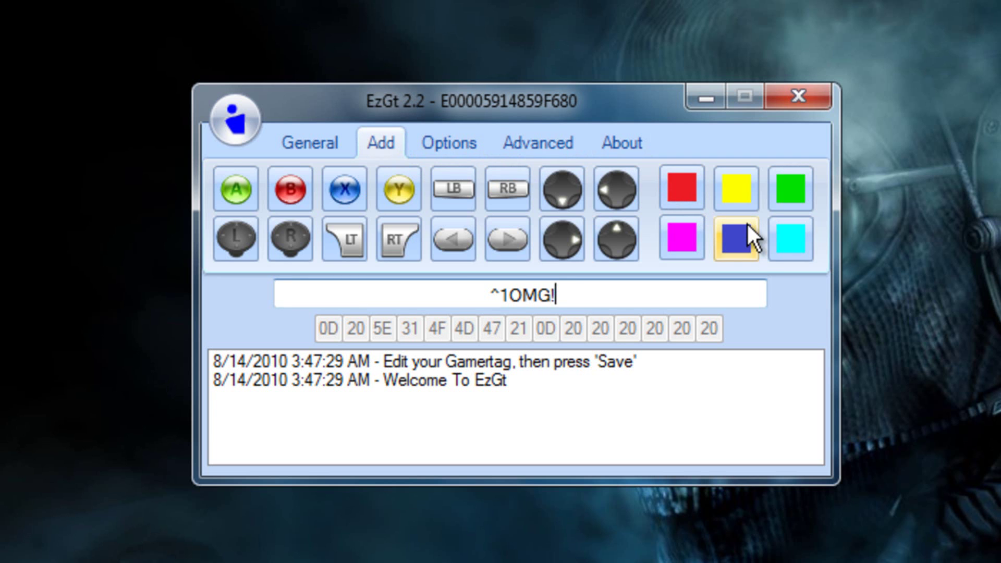
{"action": "left_click", "coordinate": [748, 187]}
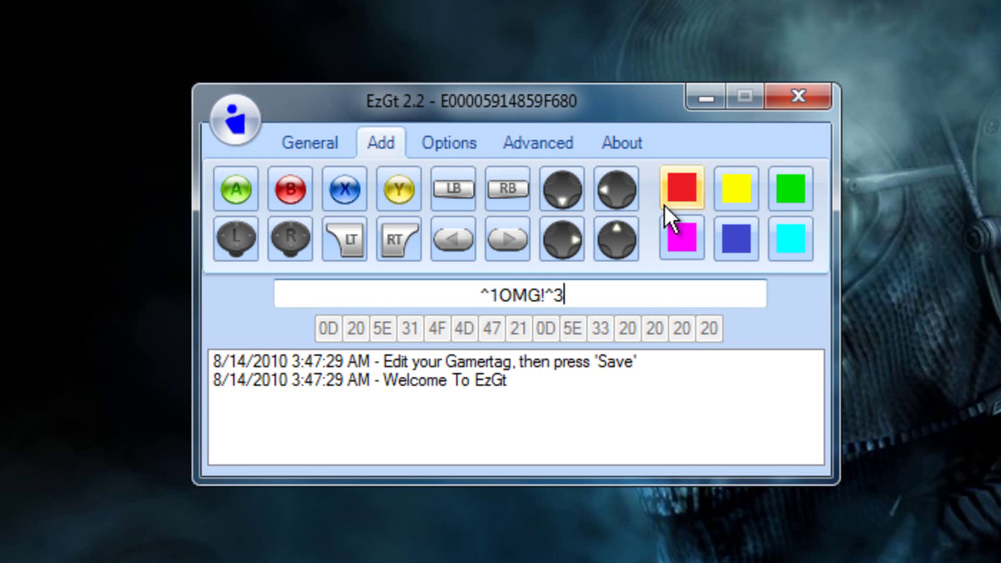
{"action": "type", "text": "OMG!"}
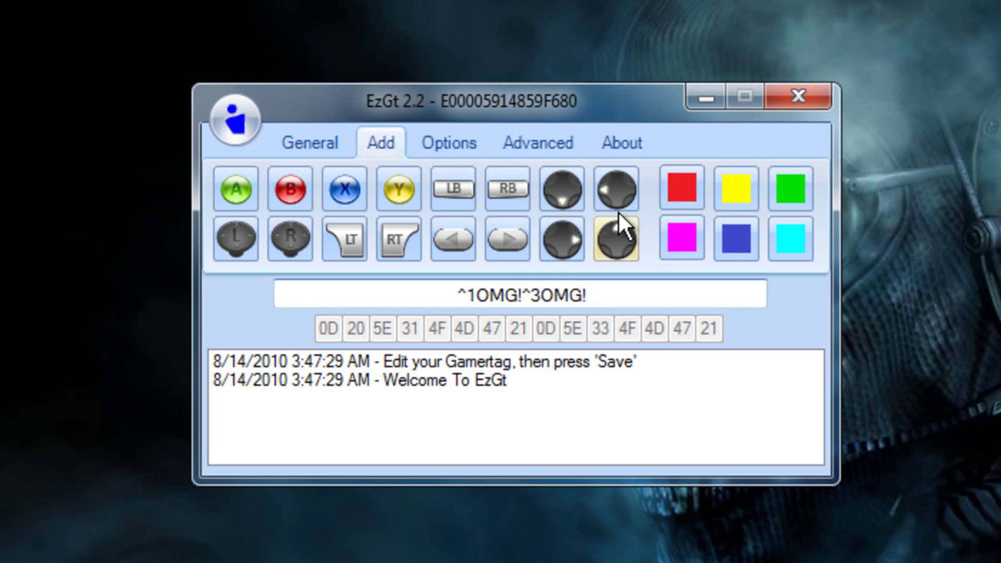
{"action": "left_click", "coordinate": [530, 137]}
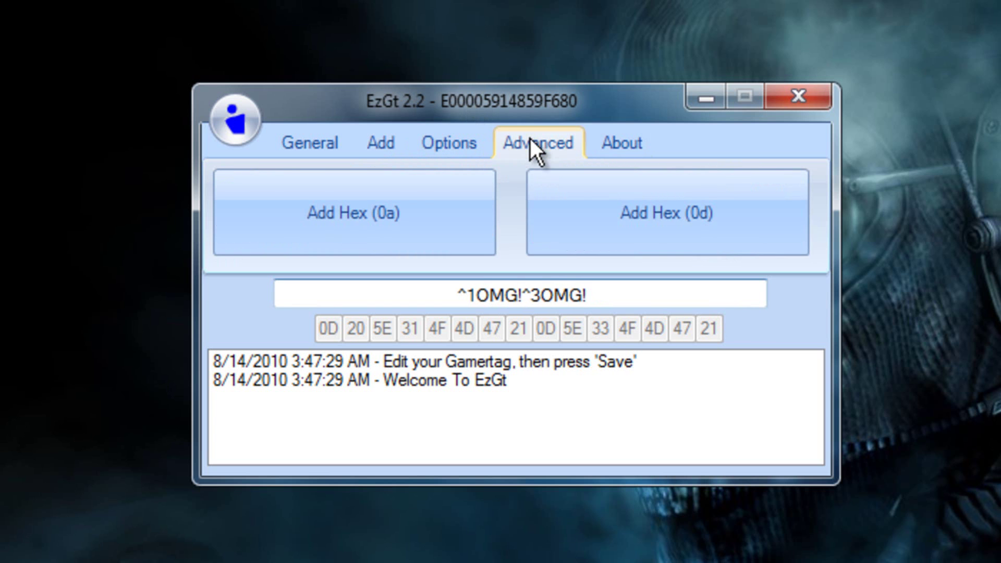
{"action": "left_click", "coordinate": [452, 130]}
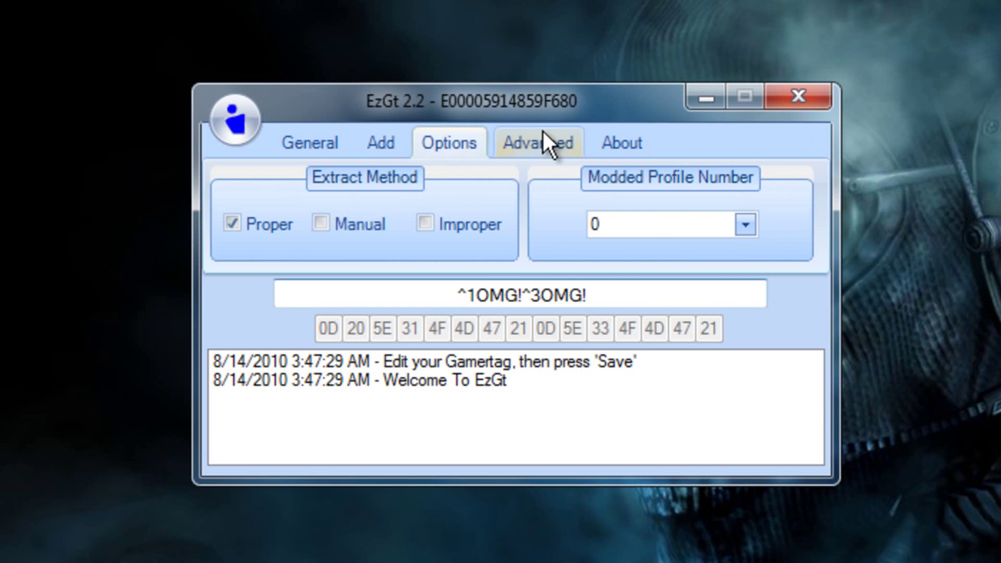
{"action": "left_click", "coordinate": [385, 139]}
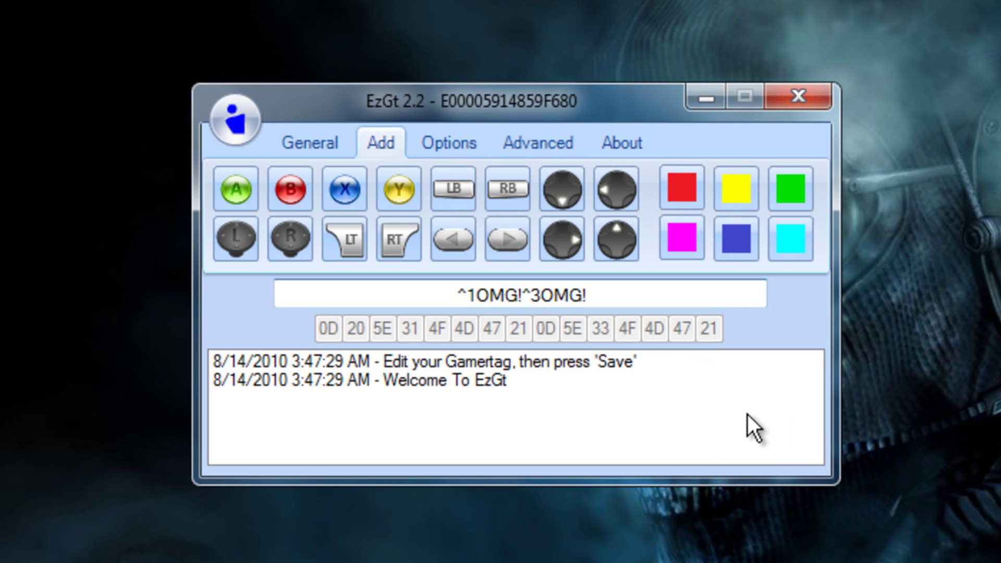
- Save the modded profile to the Desktop and close EzGt
{"action": "left_click", "coordinate": [235, 116]}
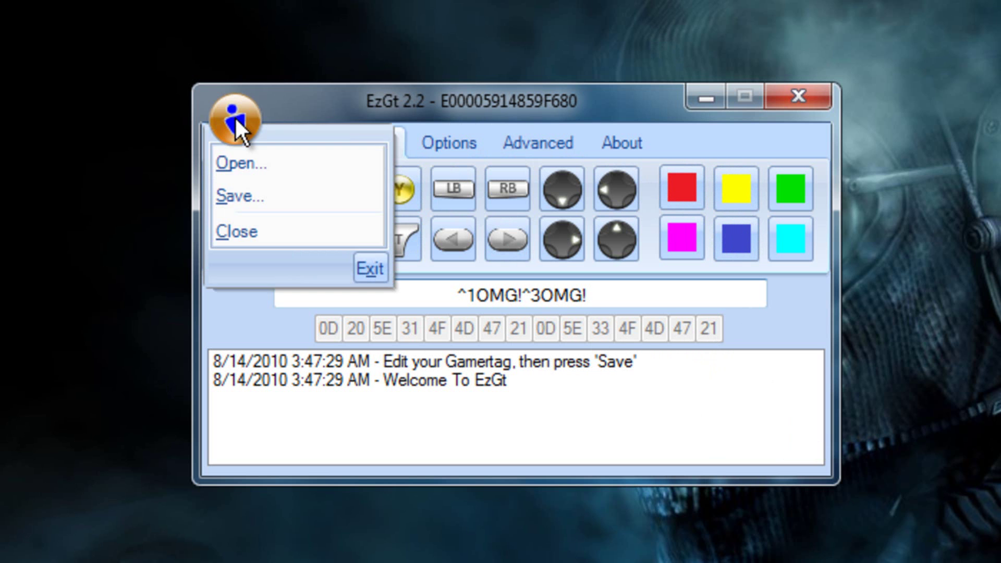
{"action": "left_click", "coordinate": [242, 193]}
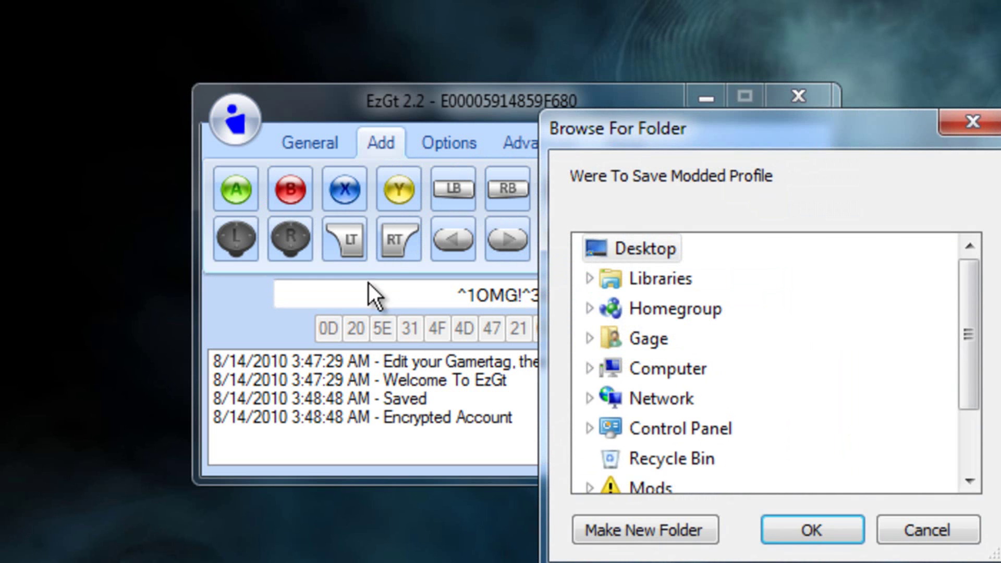
{"action": "left_click", "coordinate": [665, 368]}
{"action": "left_click", "coordinate": [666, 256]}
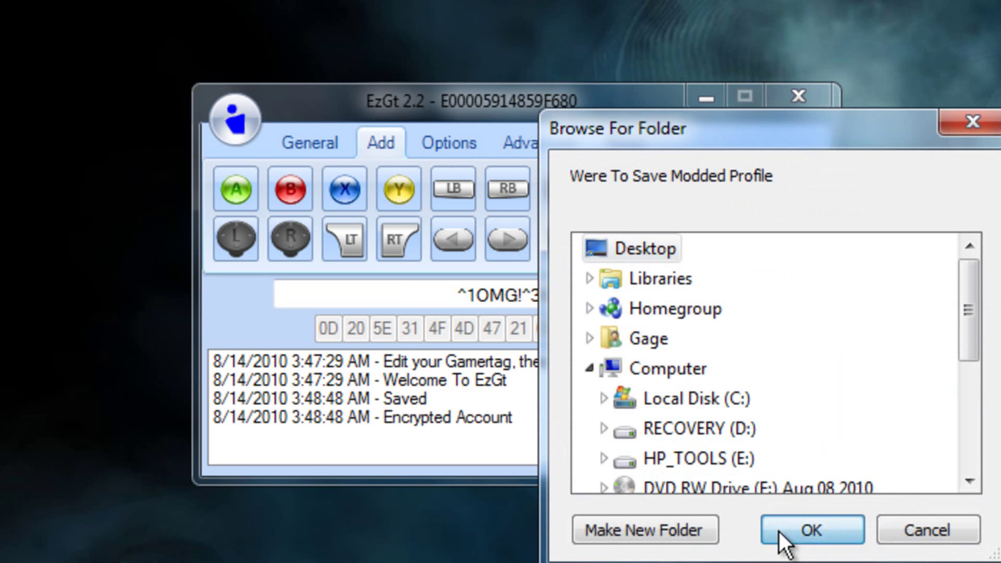
{"action": "left_click", "coordinate": [783, 531]}
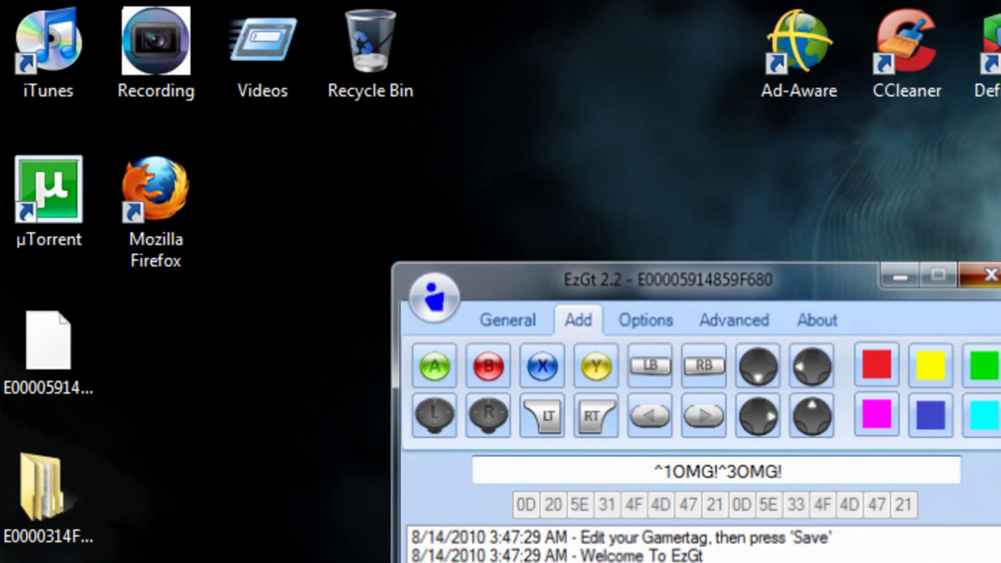
{"action": "left_click", "coordinate": [797, 96]}
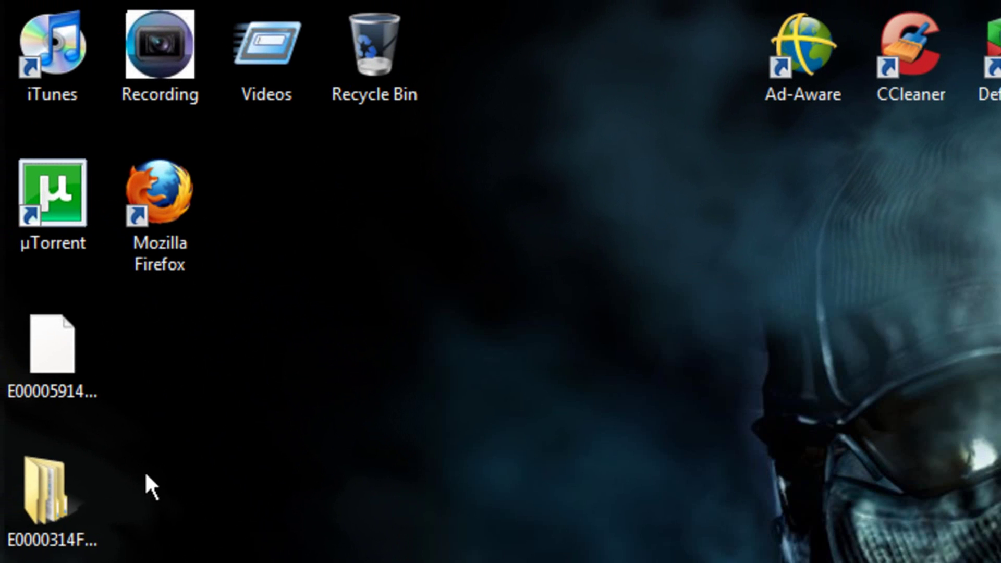
{"action": "left_click_drag", "start_coordinate": [145, 482], "coordinate": [38, 511]}
{"action": "left_click", "coordinate": [418, 445]}
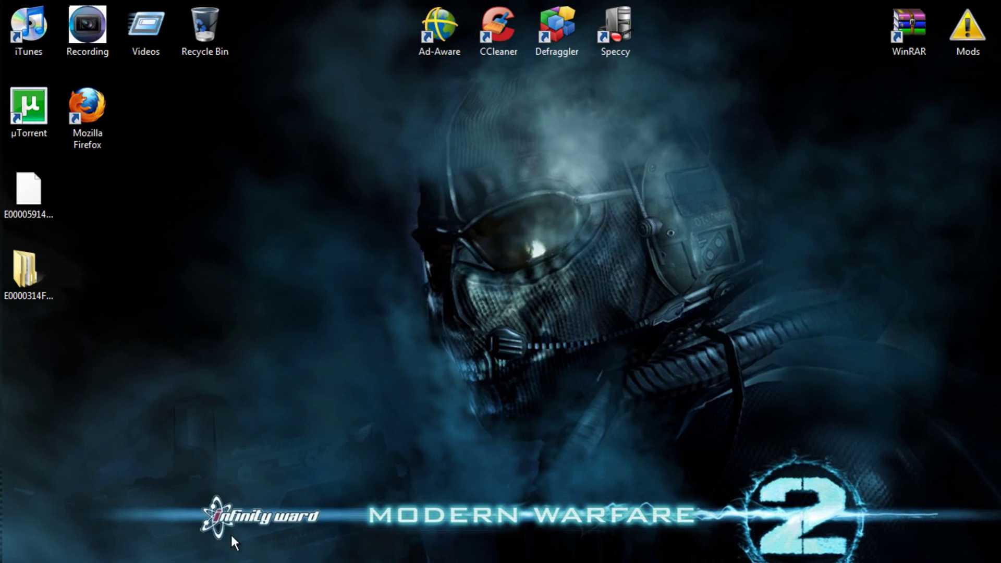
- Switch to Usb Xtaf Xplorer, go up to the level listing the profile directories, and inject the modded profile folder from the Desktop there
{"action": "left_click", "coordinate": [224, 547]}
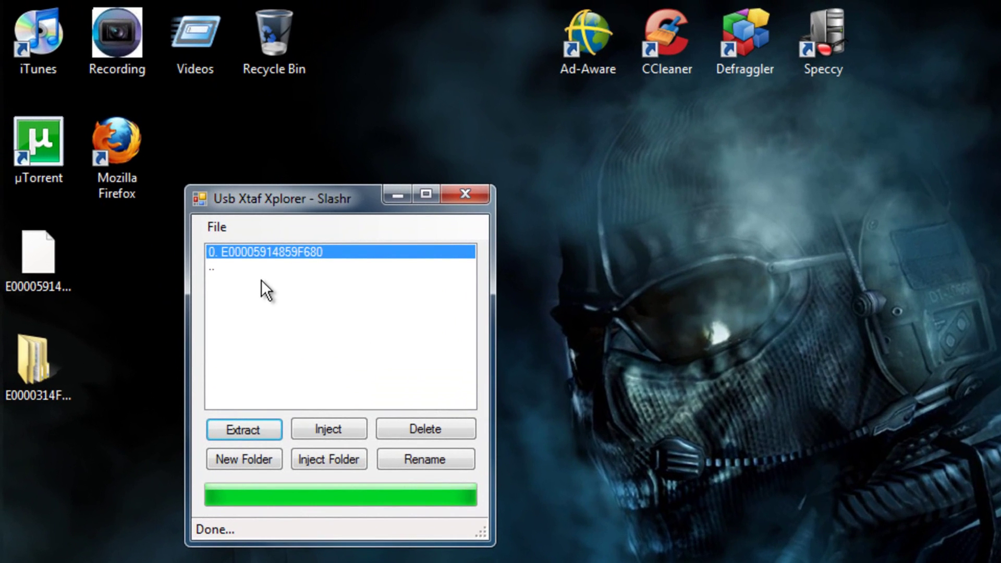
{"action": "left_click", "coordinate": [186, 199]}
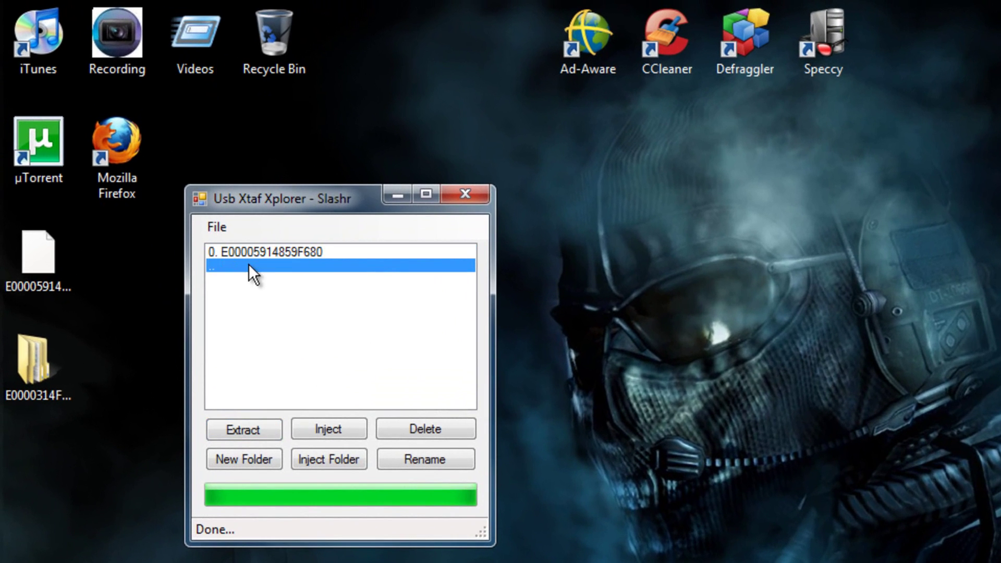
{"action": "double_click", "coordinate": [249, 264]}
{"action": "double_click", "coordinate": [249, 264]}
{"action": "double_click", "coordinate": [249, 264]}
{"action": "double_click", "coordinate": [249, 264]}
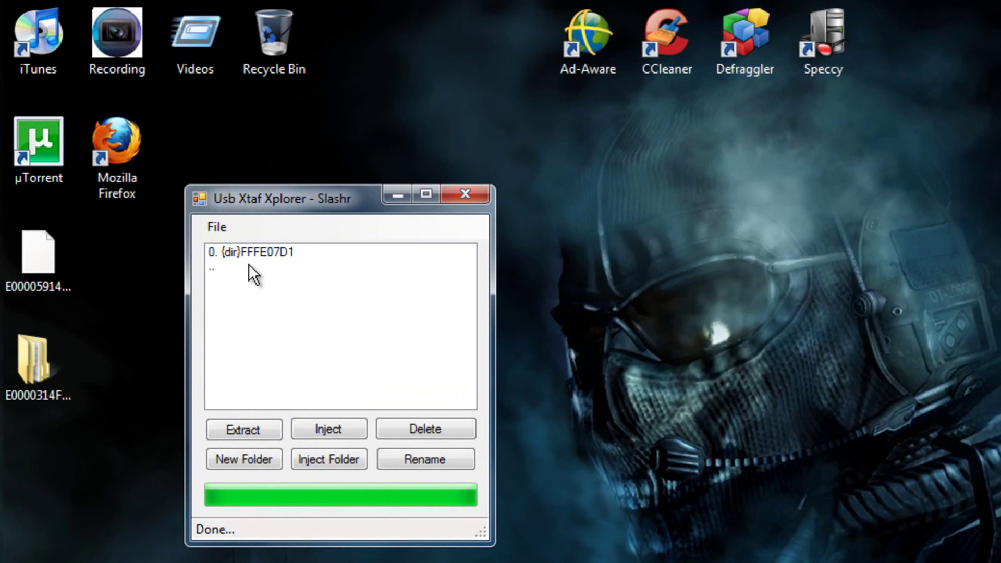
{"action": "double_click", "coordinate": [248, 266]}
{"action": "double_click", "coordinate": [248, 277]}
{"action": "double_click", "coordinate": [240, 249]}
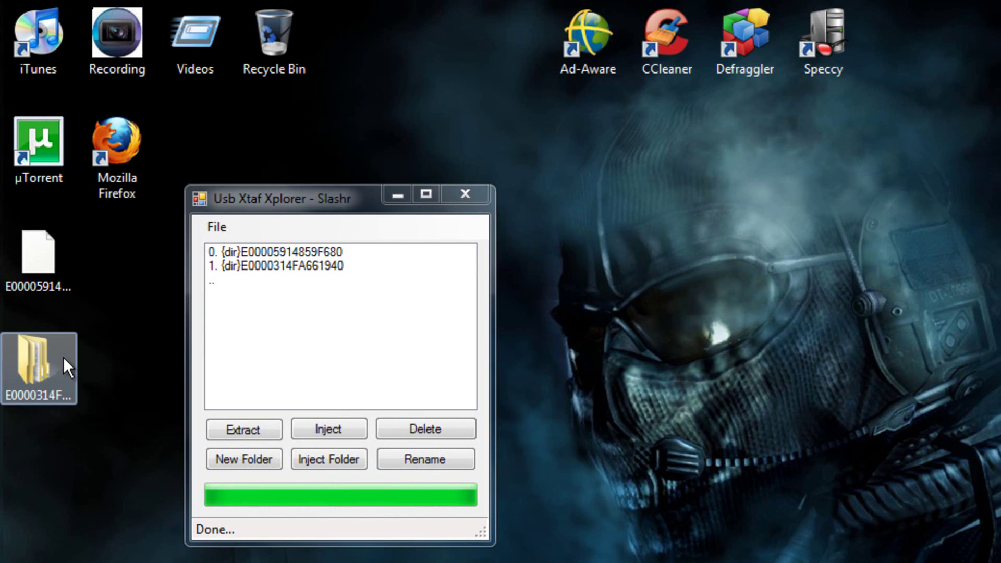
{"action": "left_click_drag", "start_coordinate": [64, 357], "coordinate": [244, 318]}
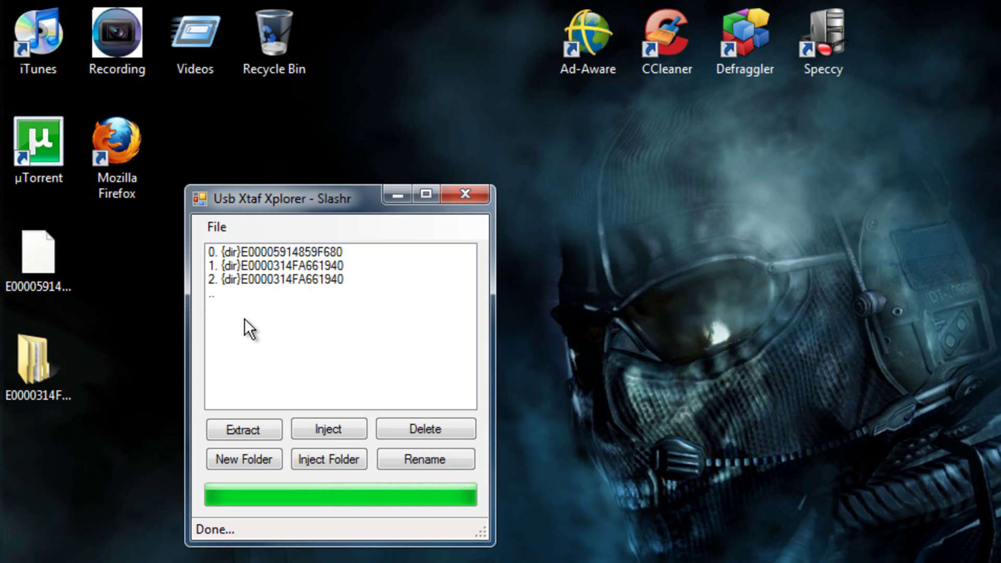